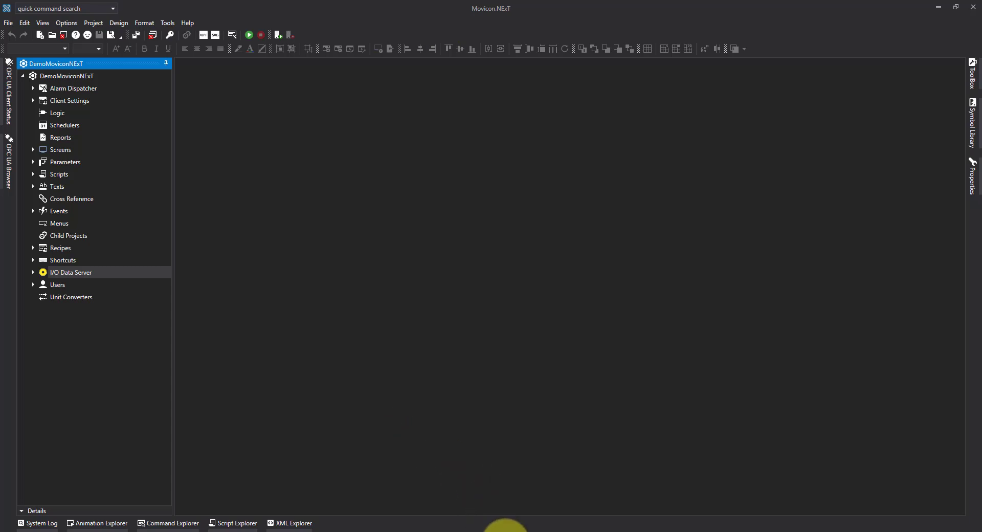
Bring the empty Notepad++ 'new 1' document to the front
left_click(486, 528)
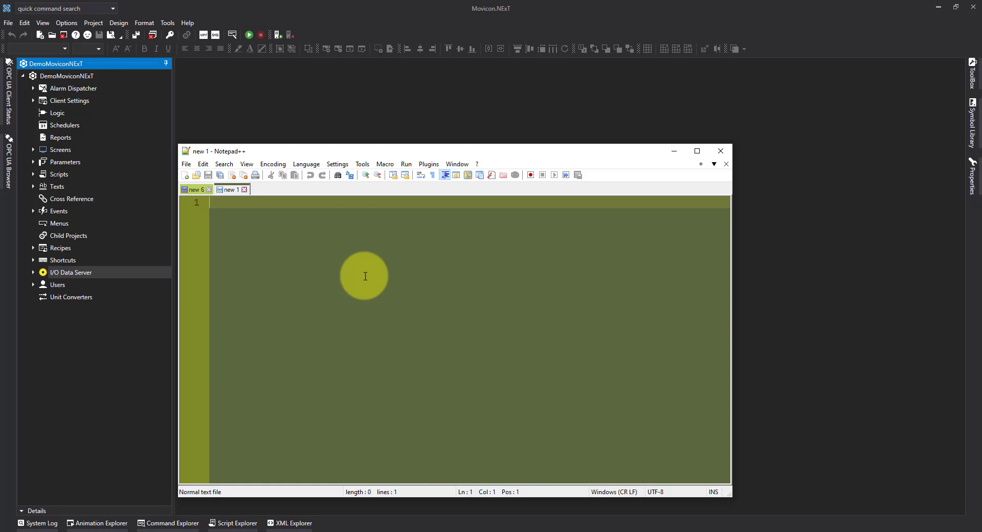
Open the C:\Program Files\Progea\Movicon.NExT 4.1 folder from the Run dialog
key("super+r")
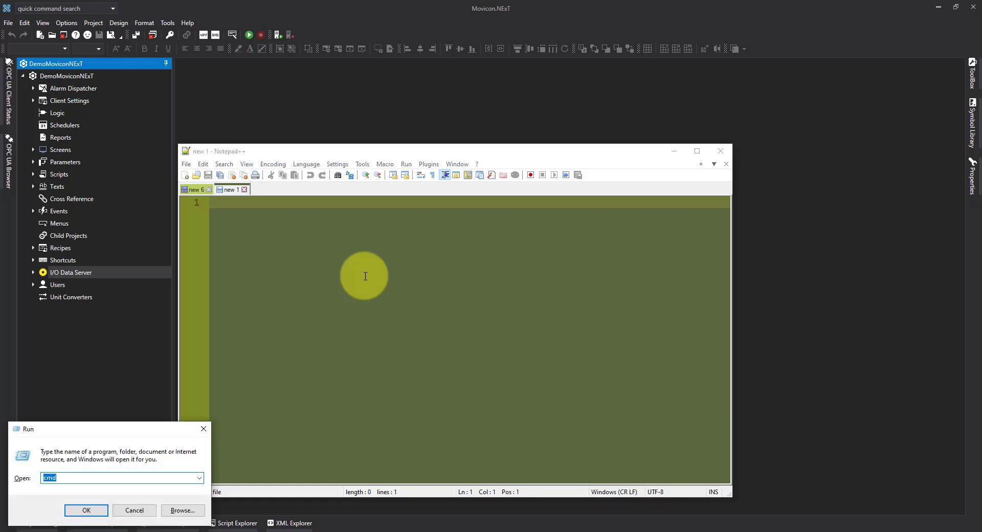
type("c:\\")
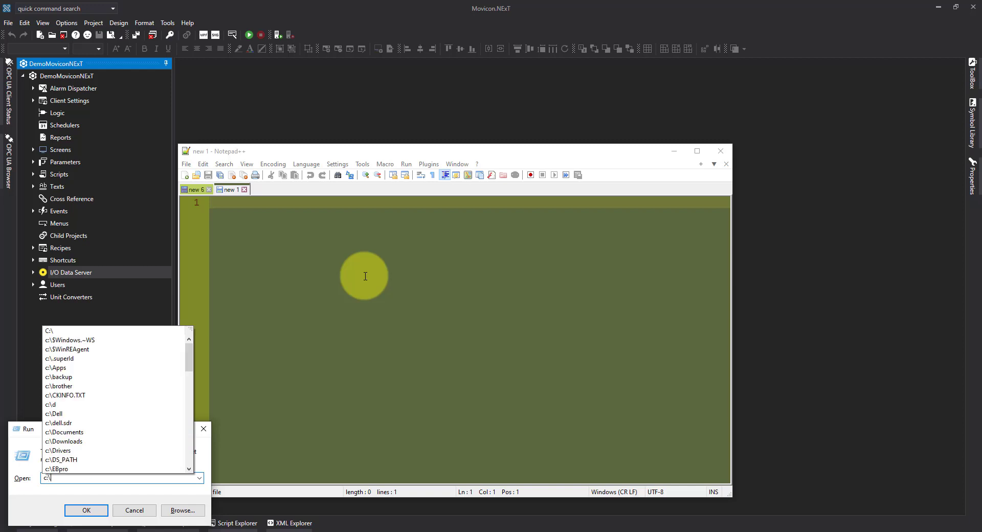
type("program Files")
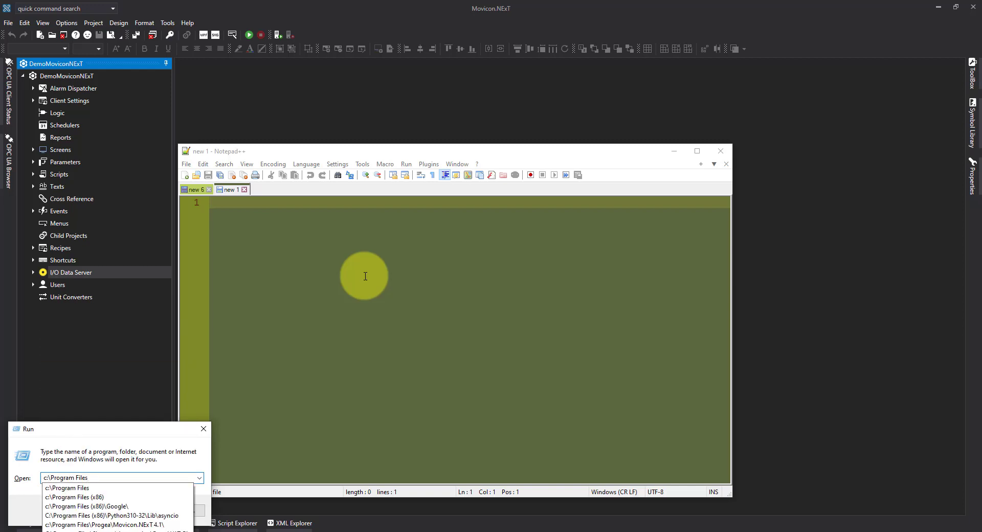
type("\\pro")
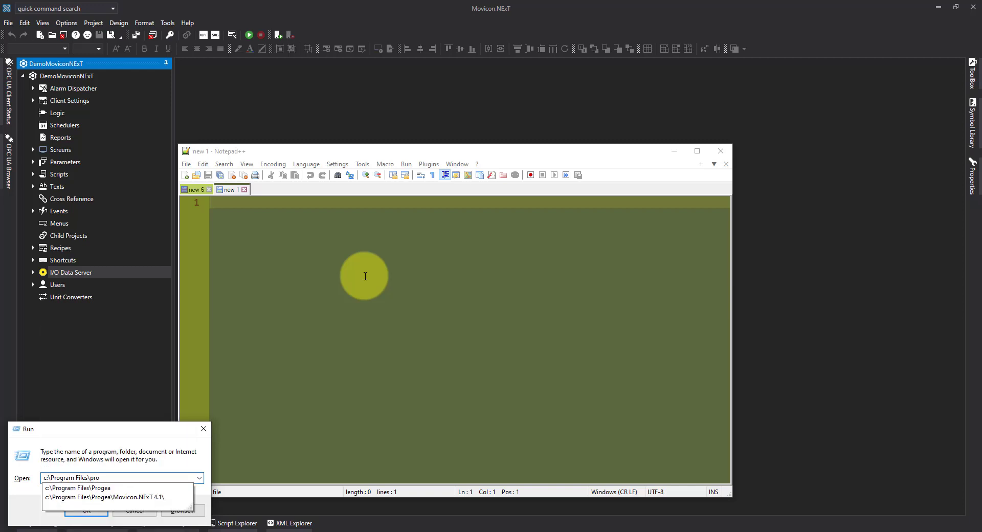
key("Down")
key("Down")
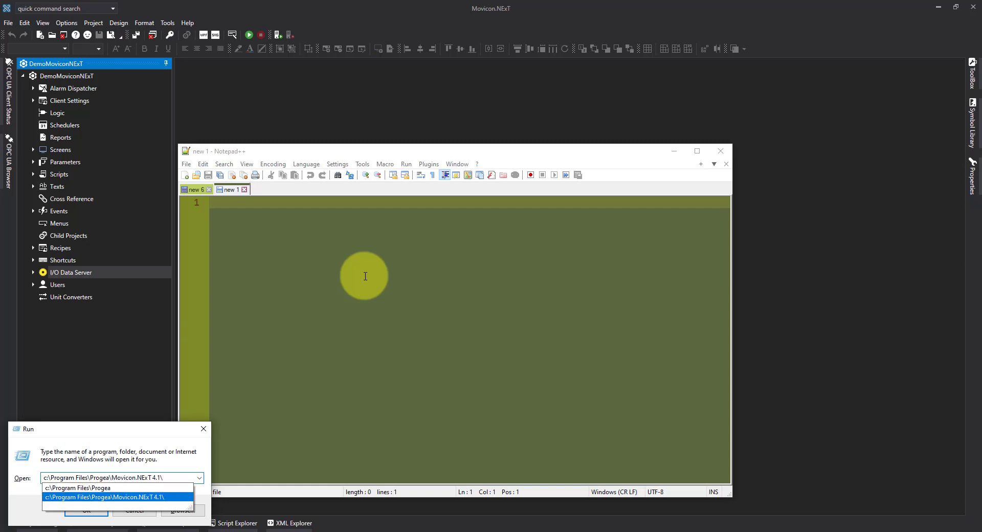
key("Return")
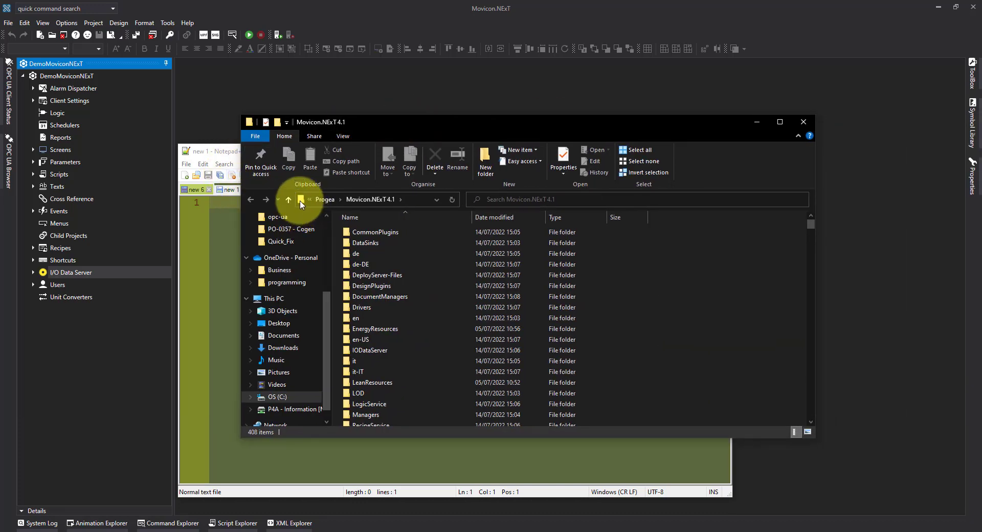
Paste the Movicon.NExT 4.1 folder path onto line 1 of the Notepad++ document
left_click(301, 201)
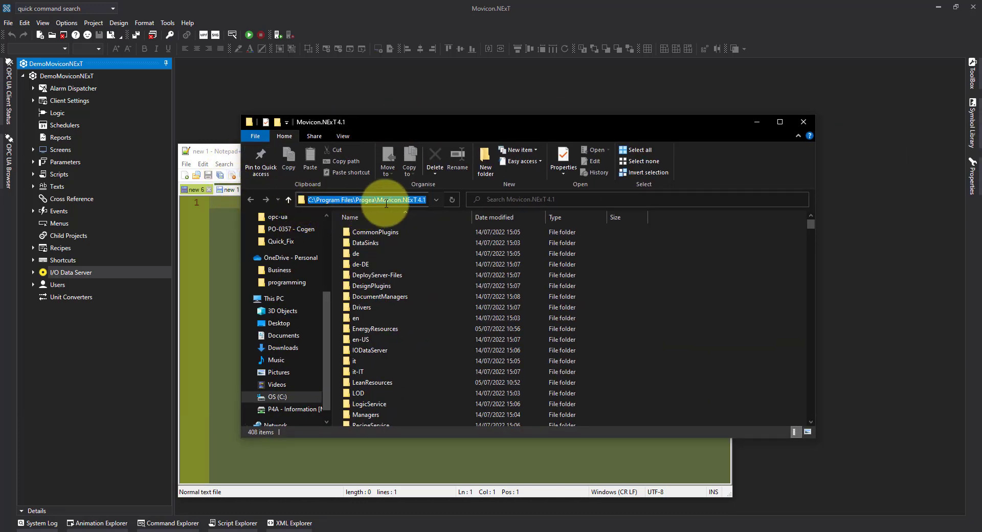
left_click(207, 218)
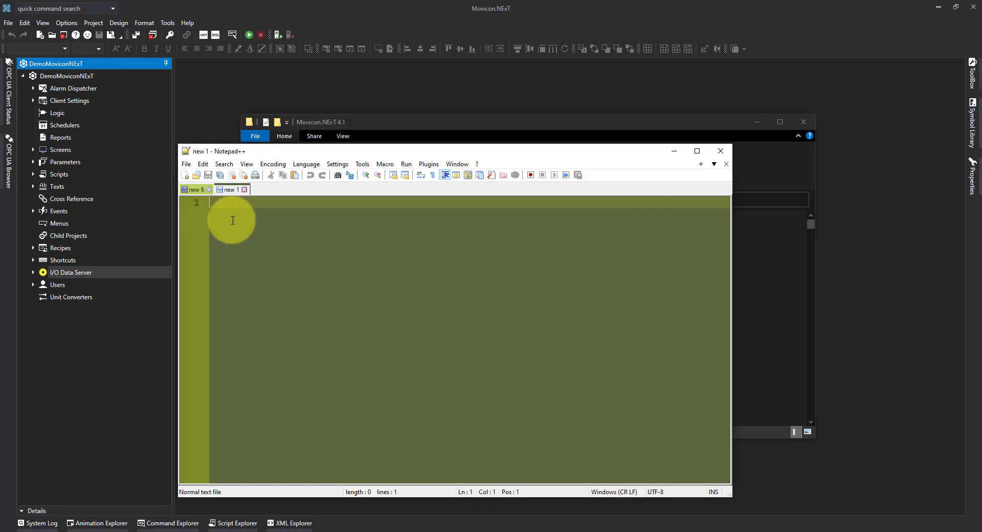
type("C:\\Program Files\\Progea\\Movicon.NExT 4.1")
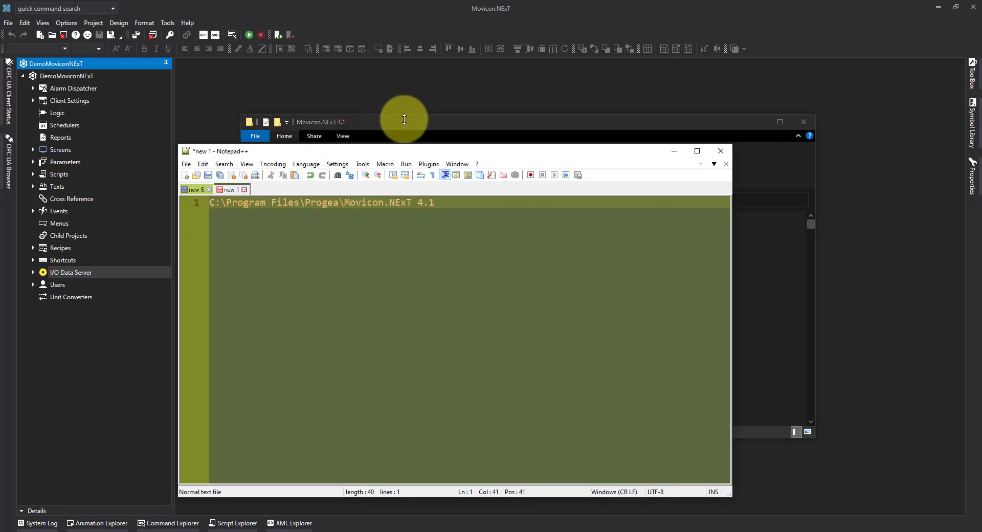
left_click(407, 122)
Find MoviconNextRT.exe in the install folder and put its name into rename mode to copy it
scroll(399, 292, "down", 2)
scroll(379, 317, "down", 3)
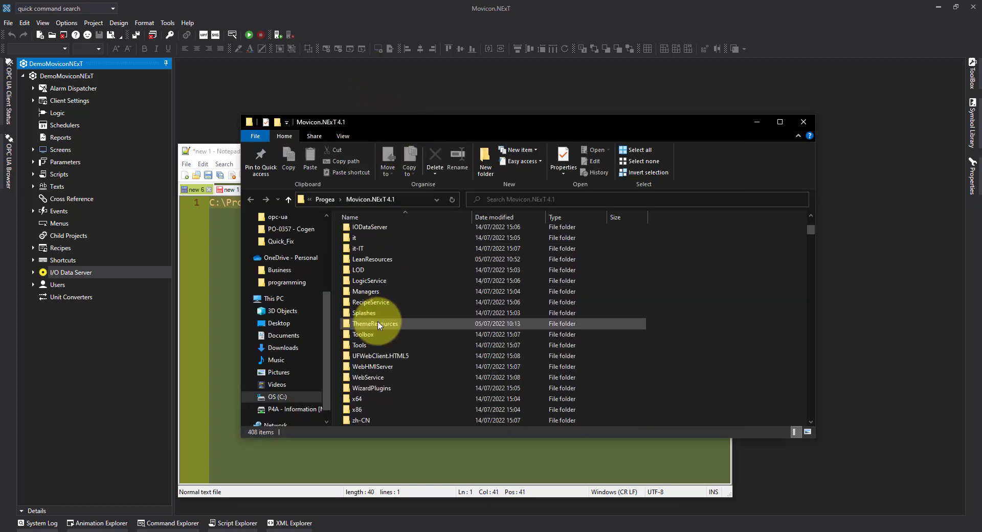
scroll(353, 312, "down", 3)
scroll(361, 325, "down", 2)
scroll(361, 326, "down", 5)
scroll(361, 326, "down", 5)
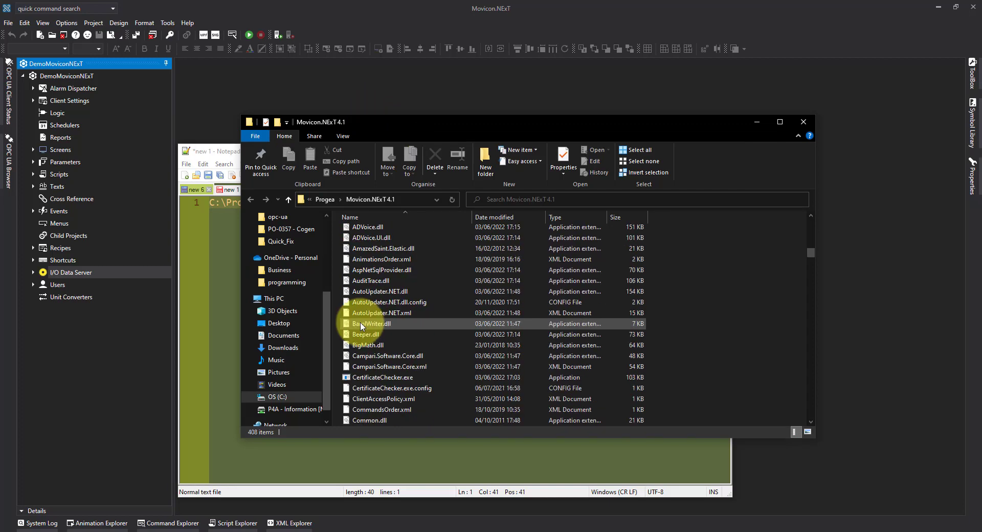
scroll(360, 326, "down", 5)
scroll(360, 326, "down", 5)
scroll(360, 325, "down", 5)
scroll(360, 326, "down", 5)
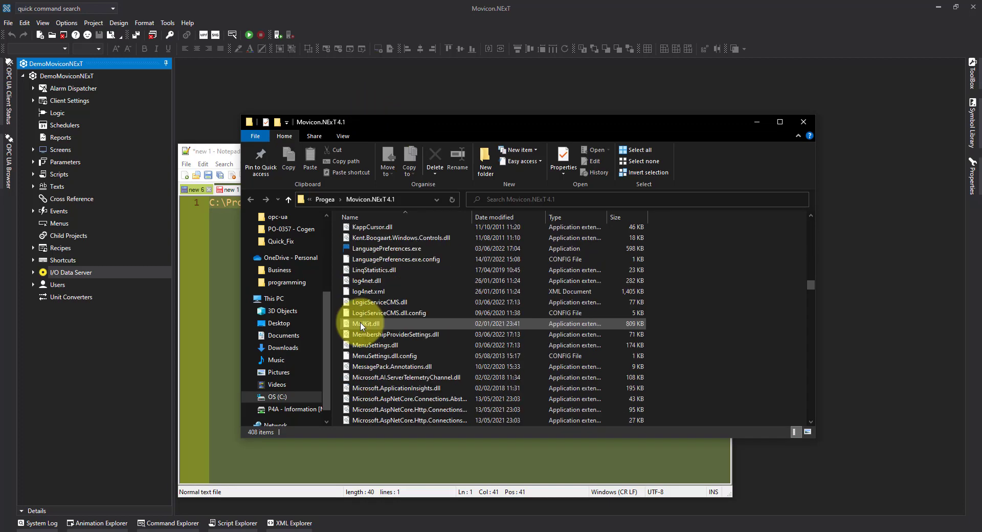
scroll(361, 326, "down", 3)
scroll(361, 326, "down", 3)
scroll(360, 325, "down", 3)
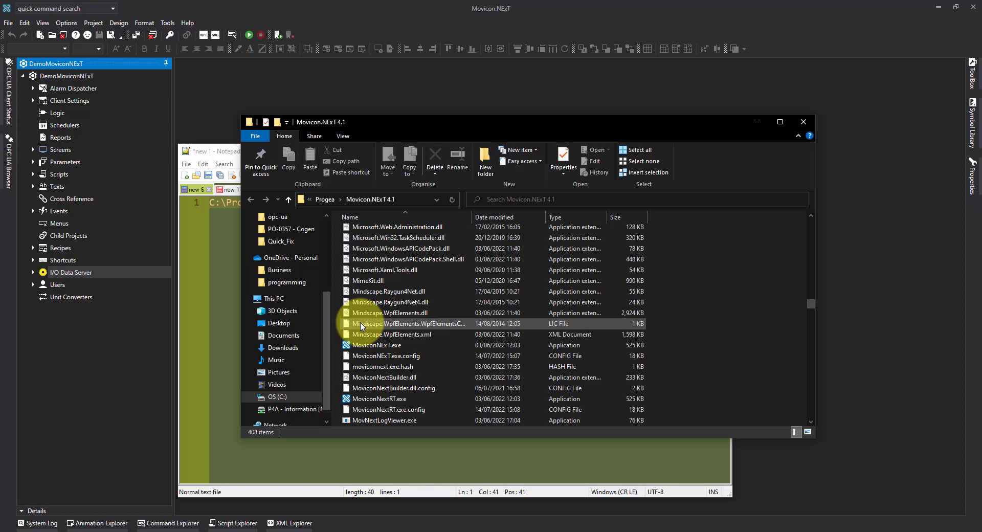
scroll(360, 326, "down", 3)
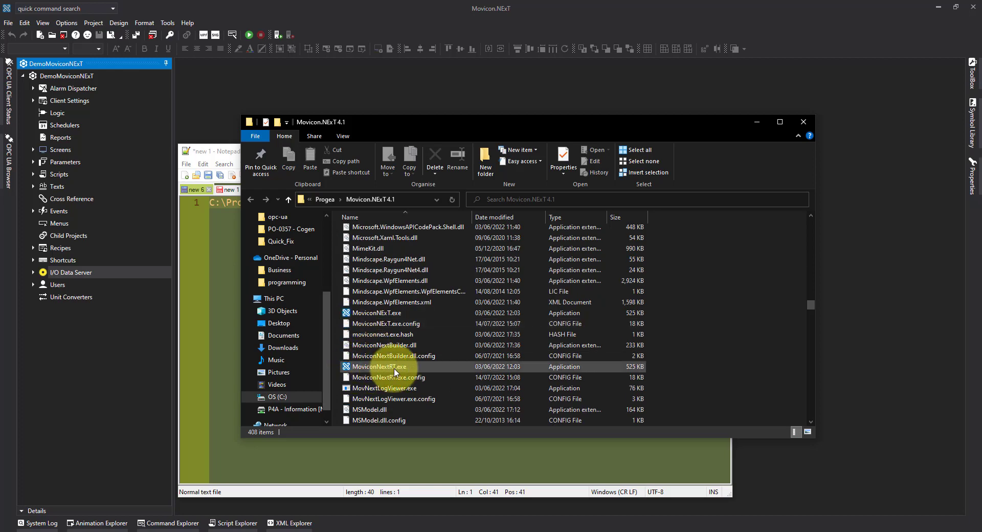
left_click(372, 367)
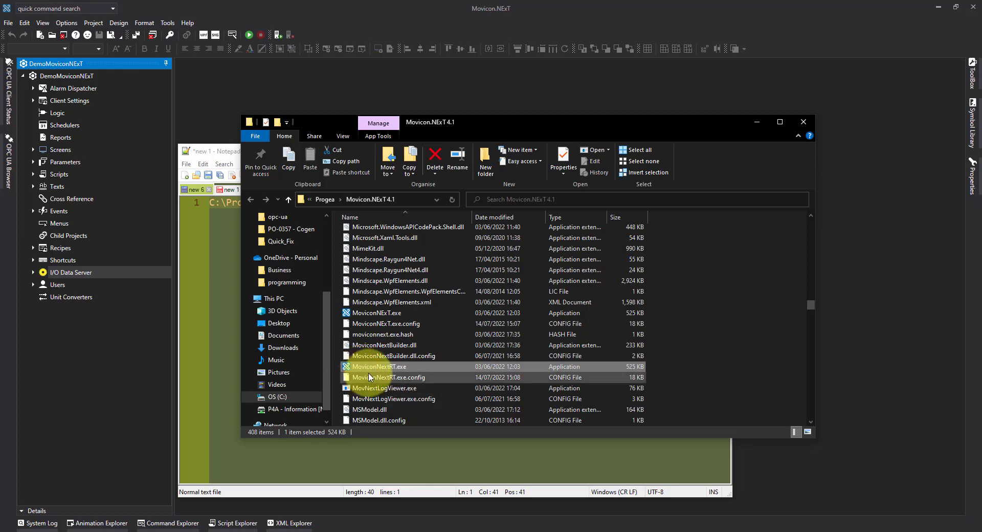
right_click(369, 368)
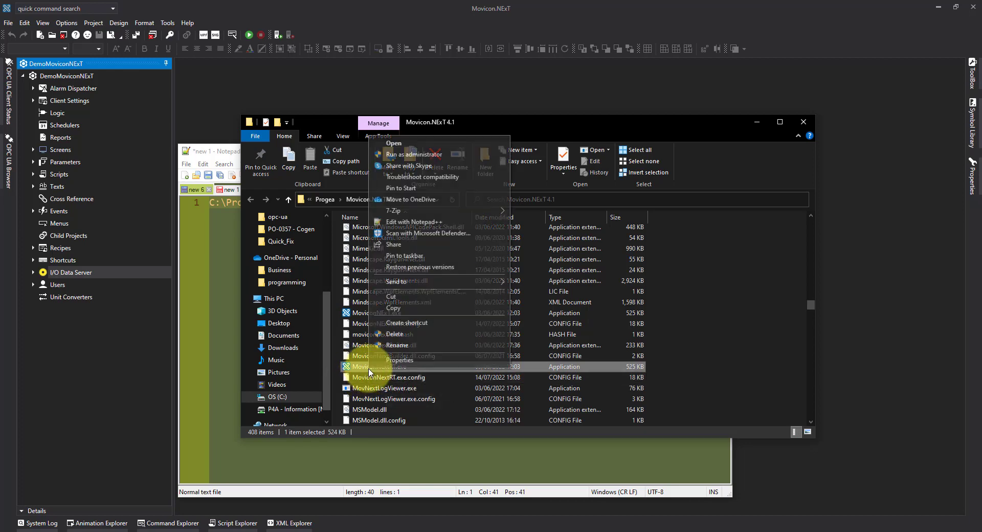
left_click(410, 345)
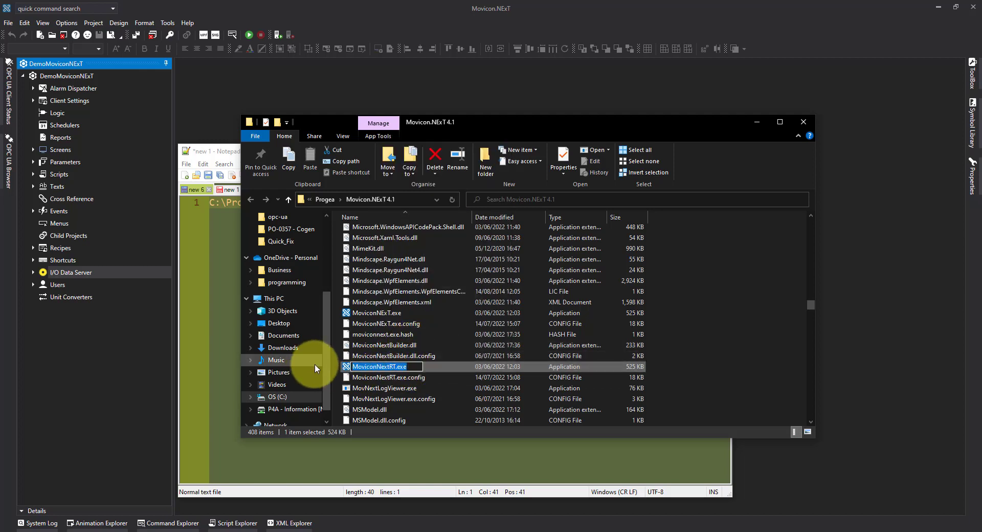
Complete line 1 as the quoted path "C:\Program Files\Progea\Movicon.NExT 4.1\MoviconNextRT.exe"
left_click(372, 456)
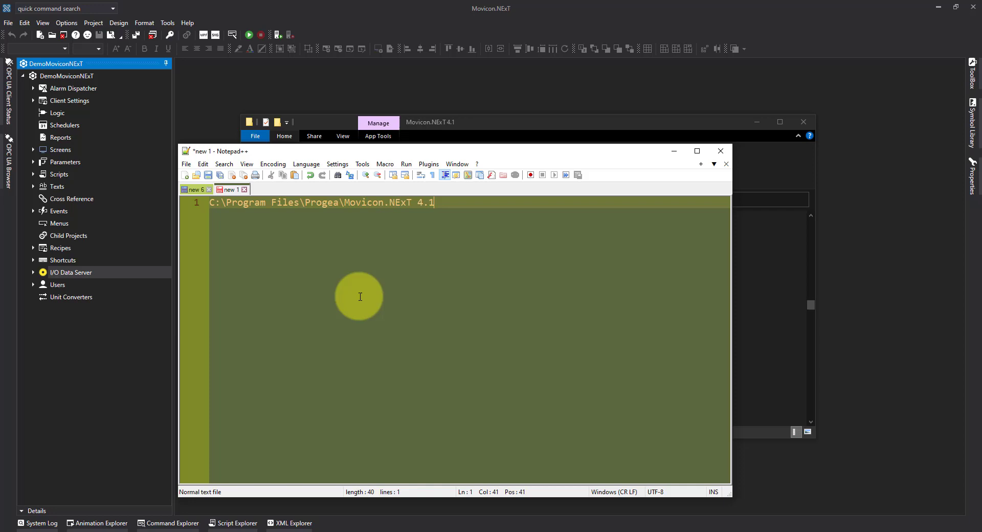
type("\\")
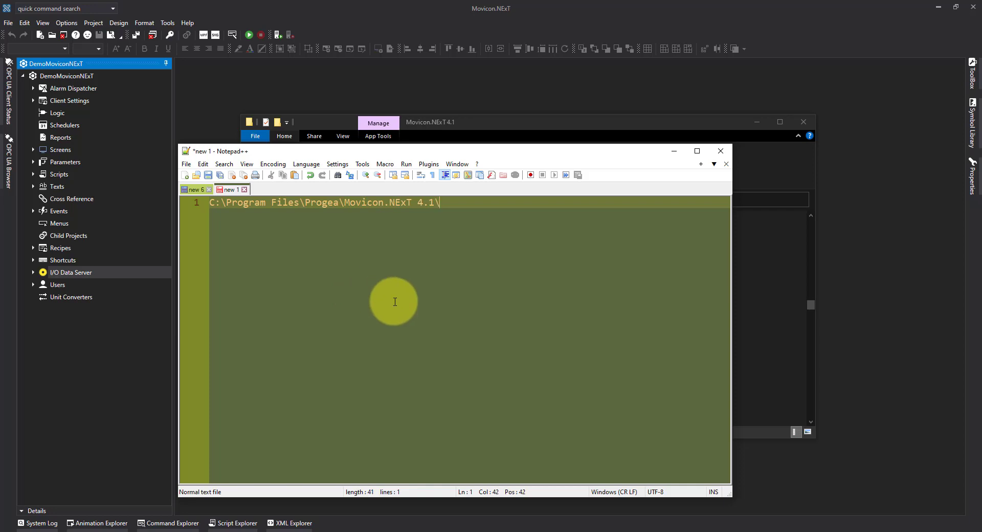
type("MoviconNextRT.exe")
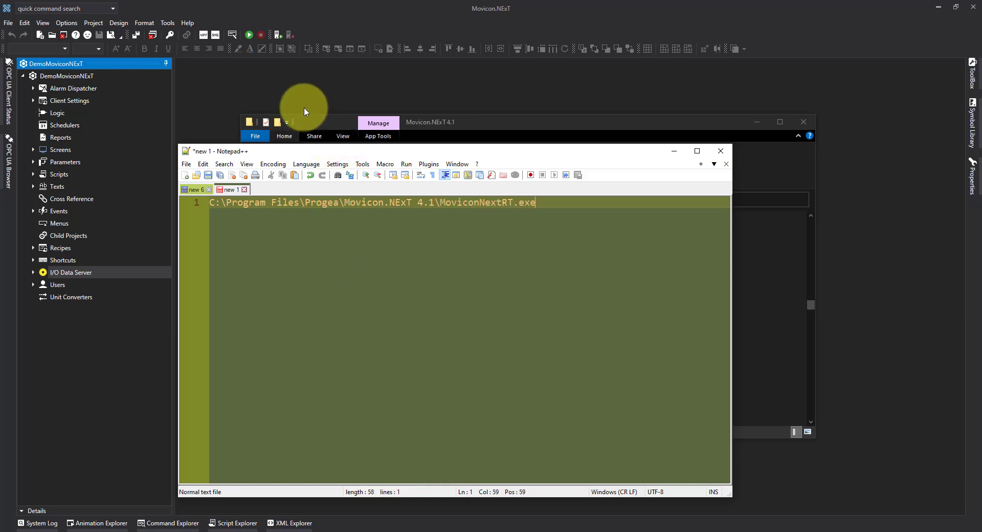
left_click(304, 107)
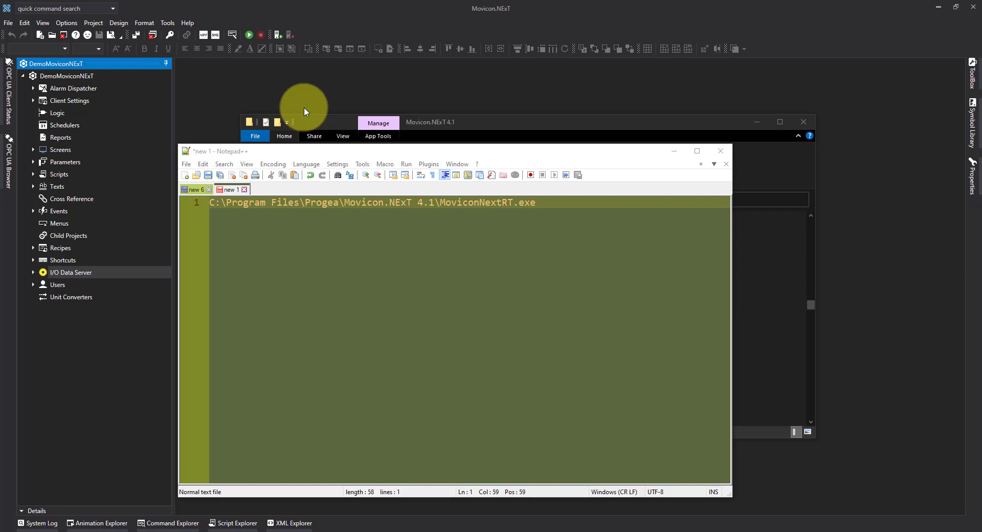
left_click(566, 205)
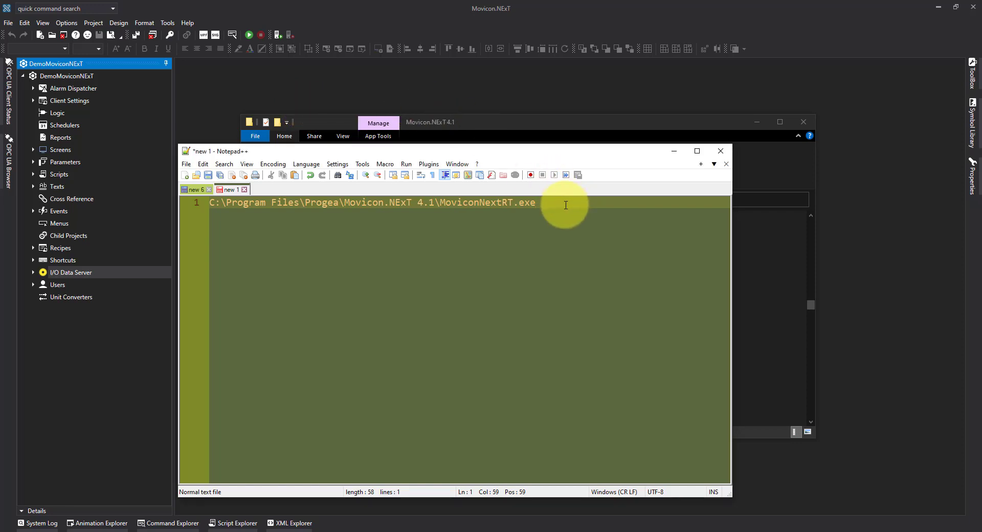
type("\"")
key("Left")
key("Left")
key("Left")
key("Left")
key("Left")
key("Left")
type("\"")
left_click(370, 60)
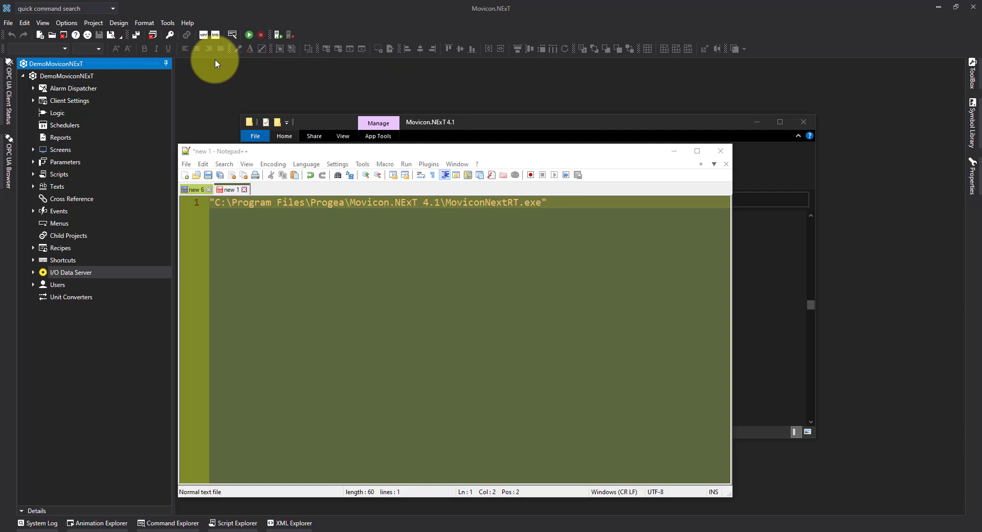
left_click(51, 67)
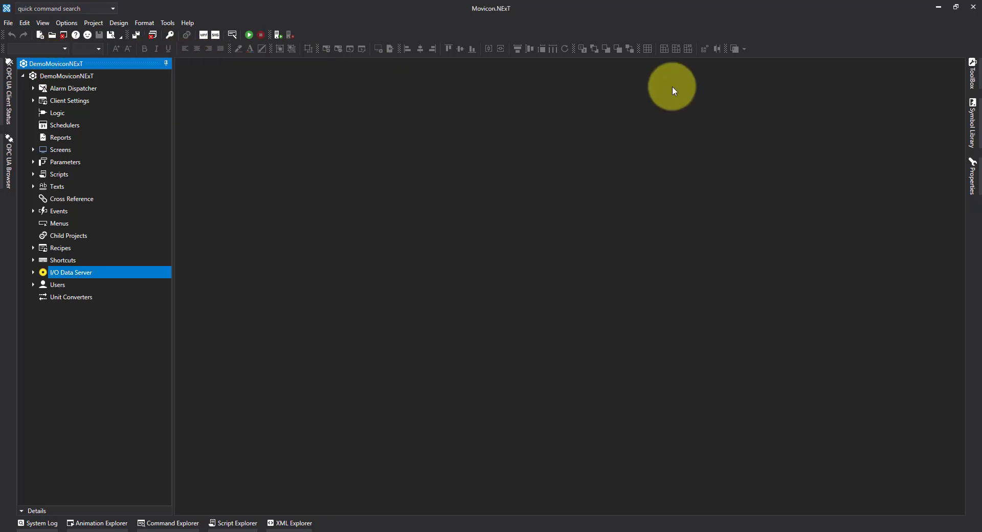
Show DemoMoviconNExT's General > Advanced properties and open its Project Folder Path in Explorer
left_click(975, 176)
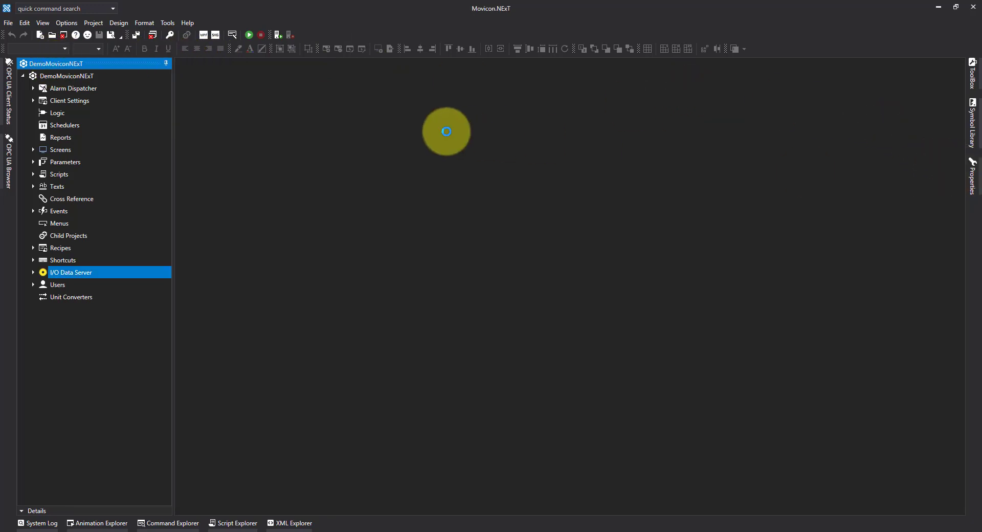
left_click(68, 62)
left_click(78, 78)
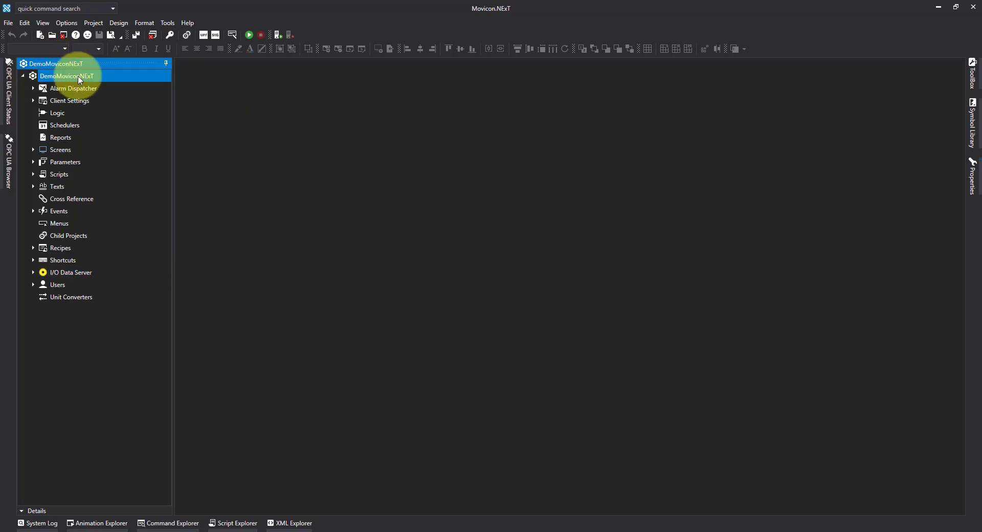
left_click(976, 179)
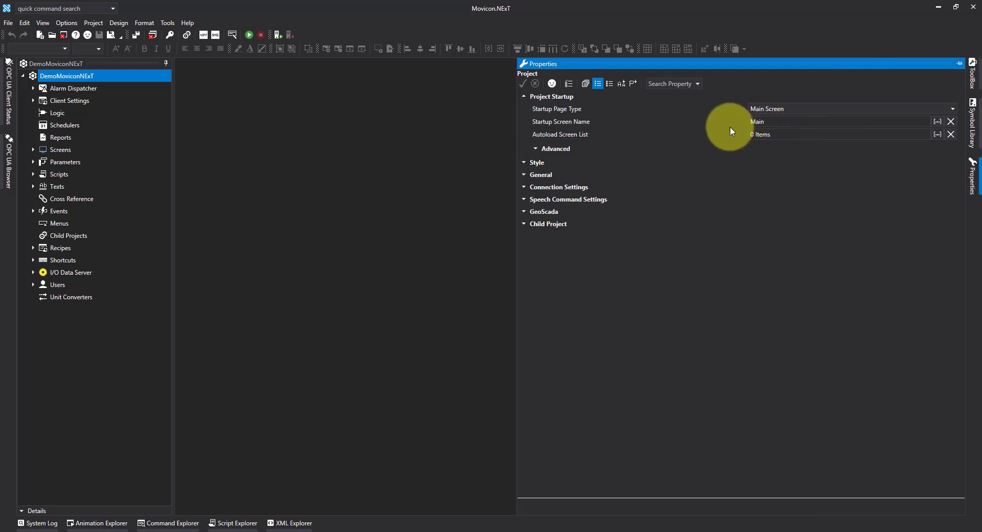
left_click(526, 176)
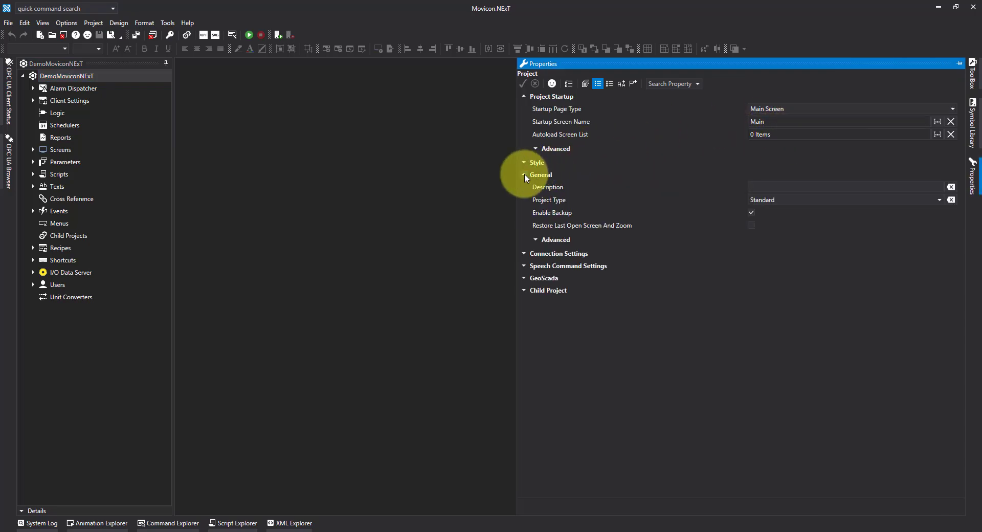
left_click(535, 240)
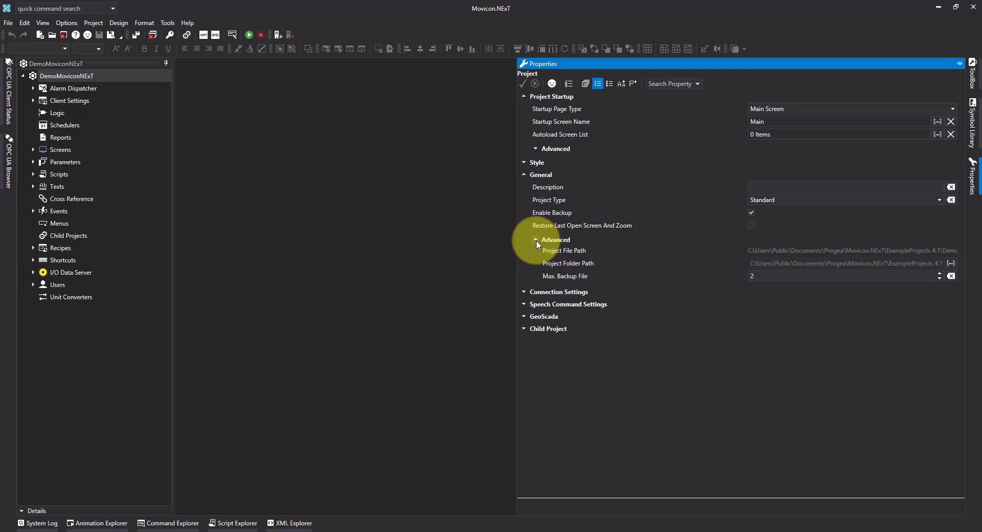
left_click(951, 263)
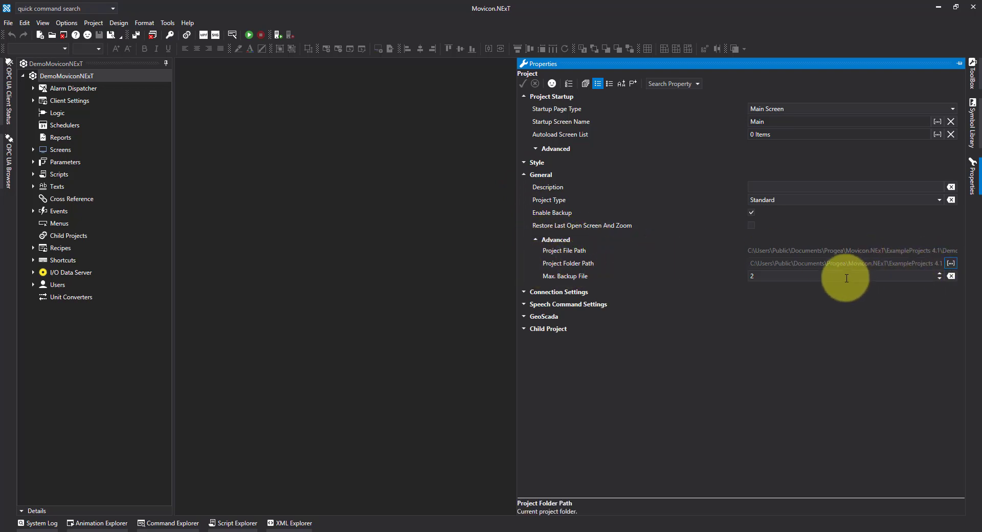
Append the project folder path and a backslash after the quoted executable path
left_click(338, 212)
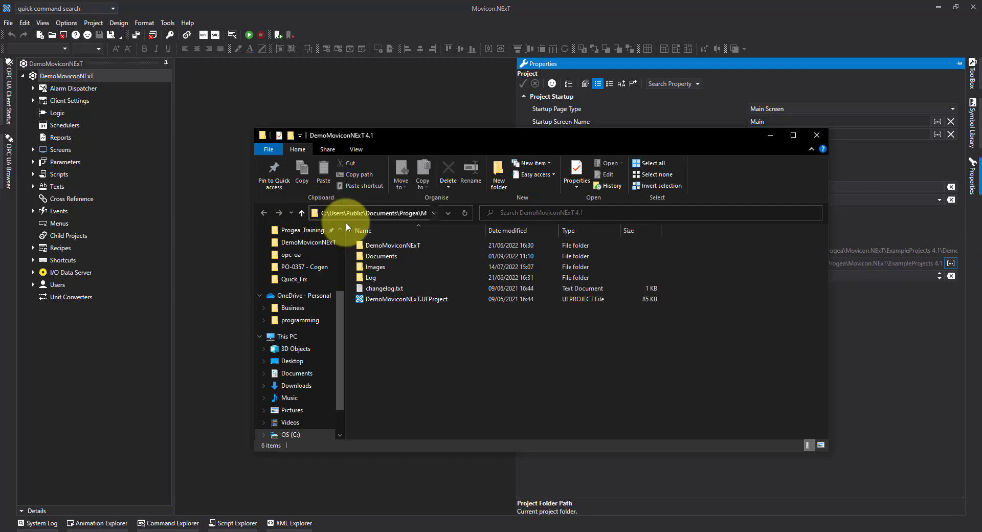
key("ctrl+a")
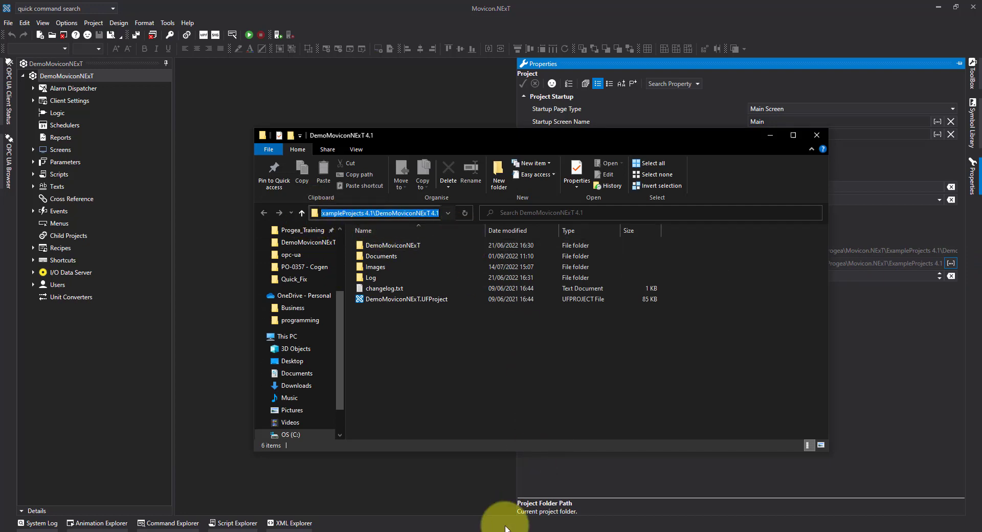
left_click(468, 530)
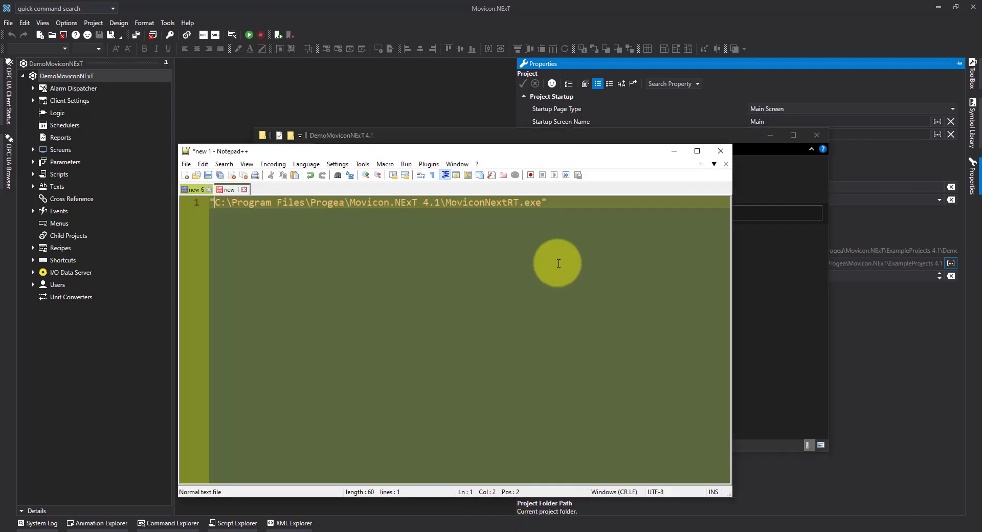
left_click(635, 201)
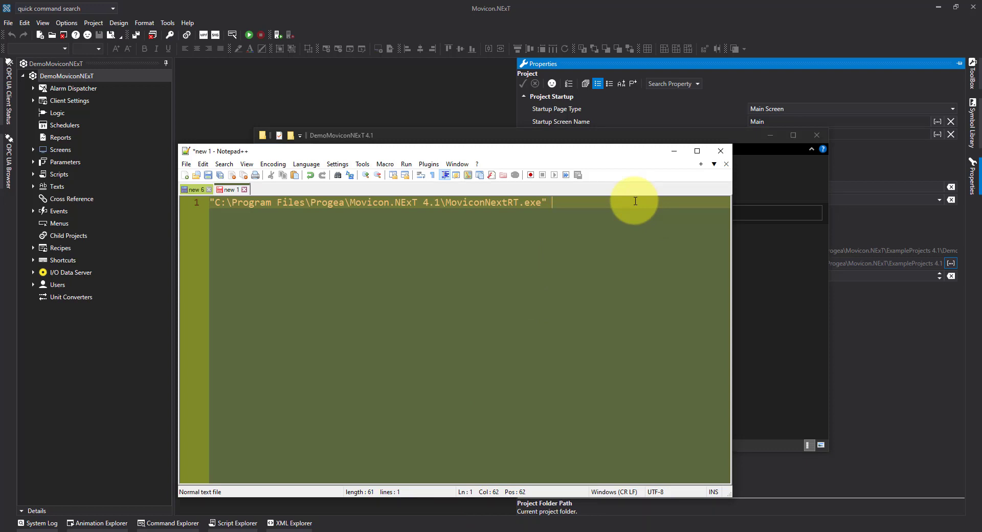
type("C:\\Users\\Public\\Documents\\Progea\\Movicon.NExT\\ExampleProjects 4.1\\DemoMoviconNExT 4.1")
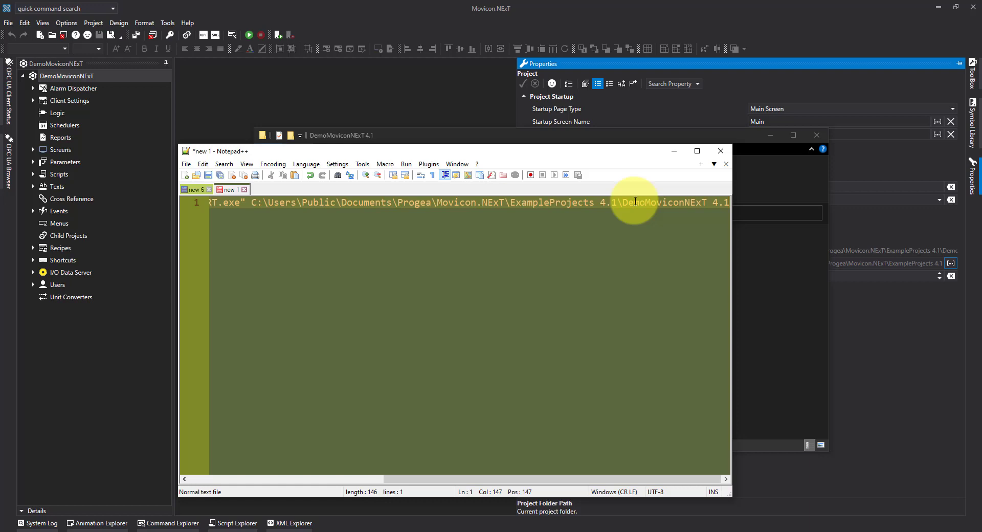
type("\\")
Select and copy the full DemoMoviconNExT.UFProject file name, extension included
left_click(811, 263)
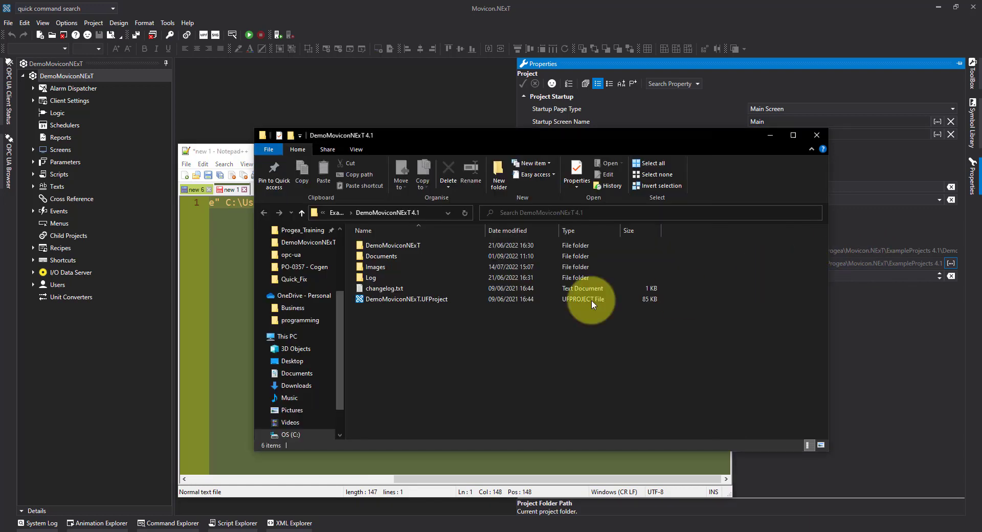
left_click(399, 301)
right_click(399, 303)
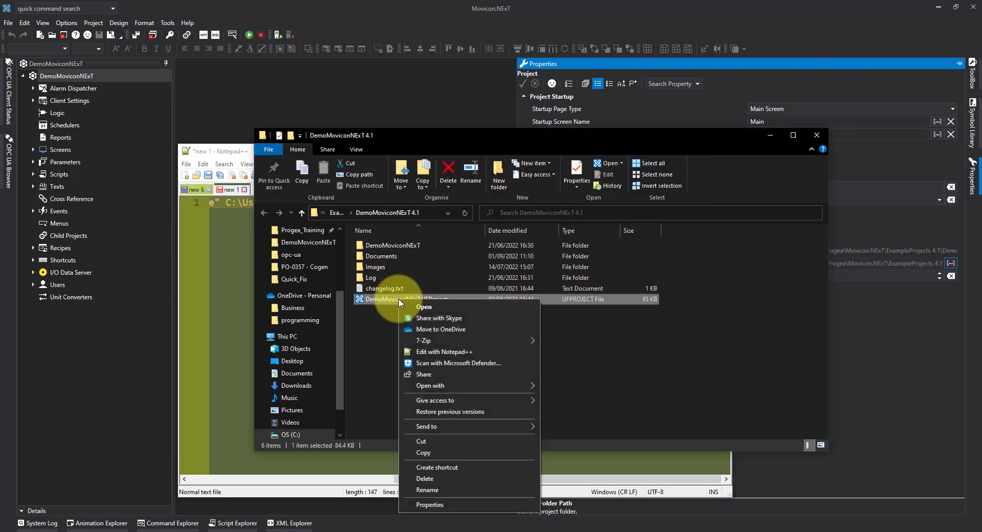
left_click(436, 490)
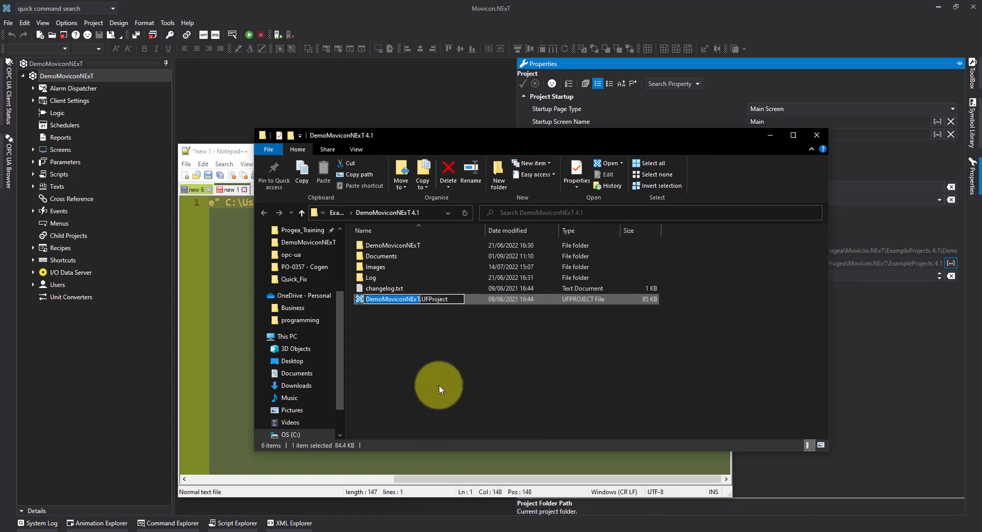
left_click_drag(449, 300, 353, 306)
key("ctrl+c")
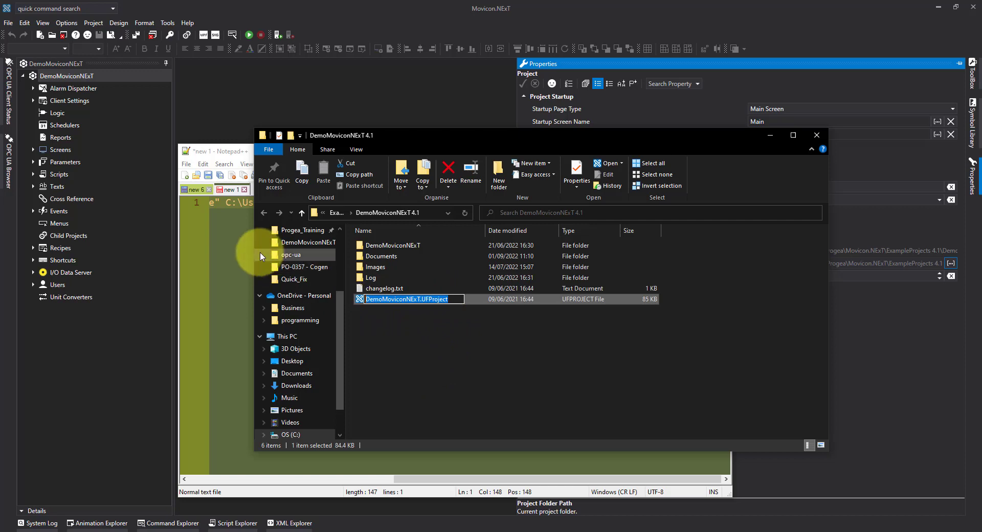
left_click(240, 246)
Add DemoMoviconNExT.UFProject to the line and wrap the project path in double quotes
key("ctrl+v")
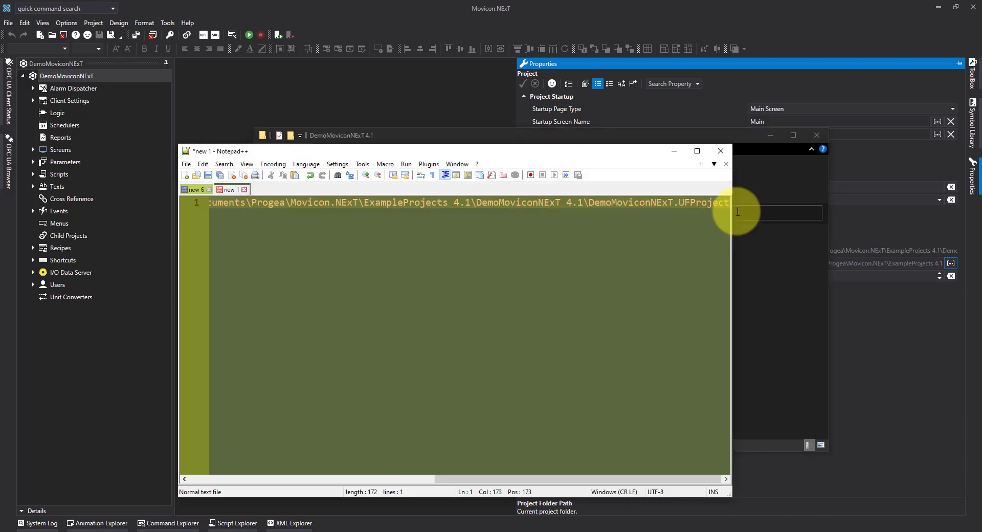
type("\"")
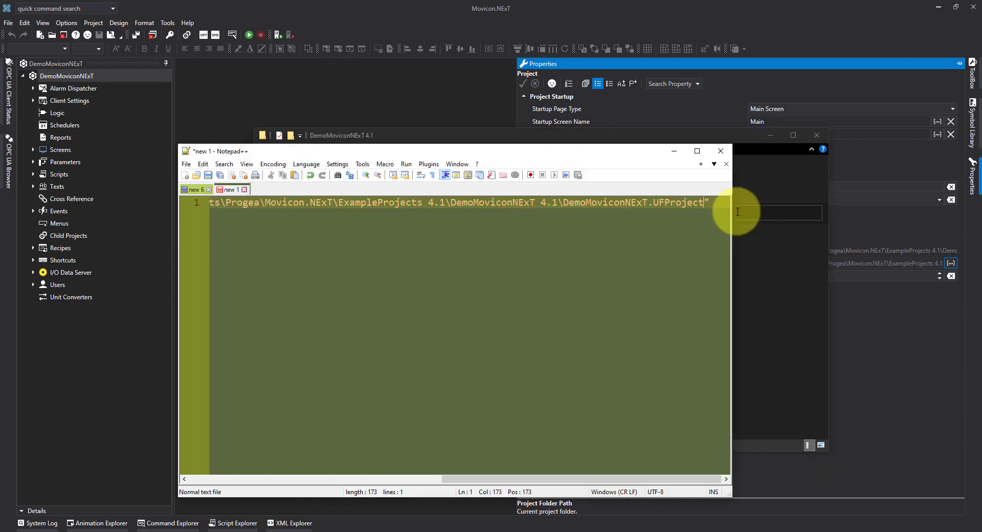
key("Left")
key("Left")
key("Left")
key("Left")
key("Left")
key("Left")
key("Left")
key("Left")
key("Left")
key("Left")
key("Left")
key("Left")
key("Left")
key("Left")
key("Left")
key("Left")
key("Left")
key("Left")
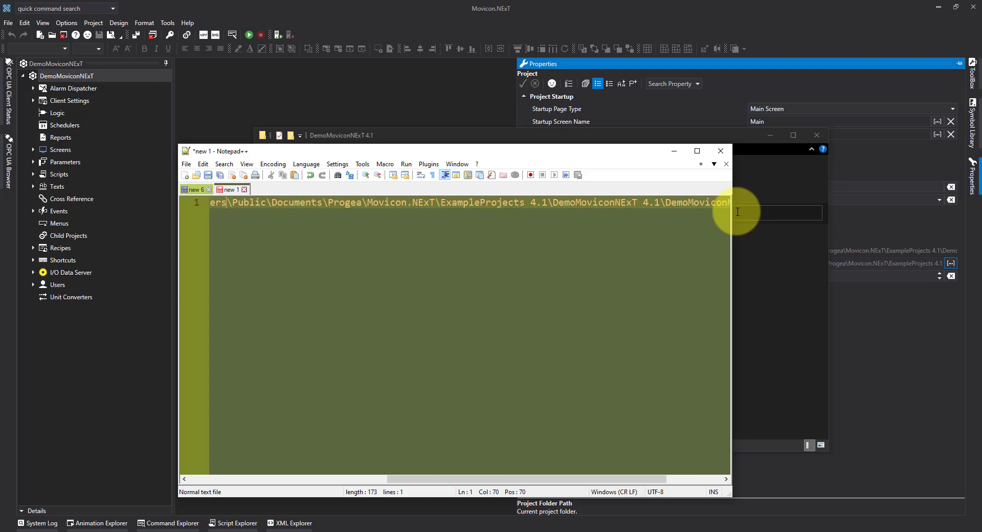
key("Left")
key("Left")
key("Left")
key("Left")
key("Left")
key("Left")
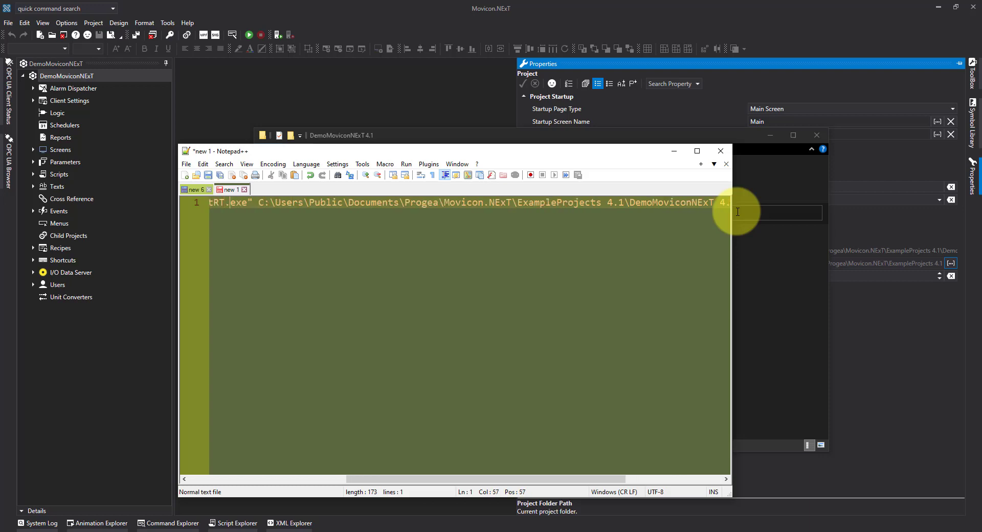
key("Right")
key("Right")
key("Right")
type("\"")
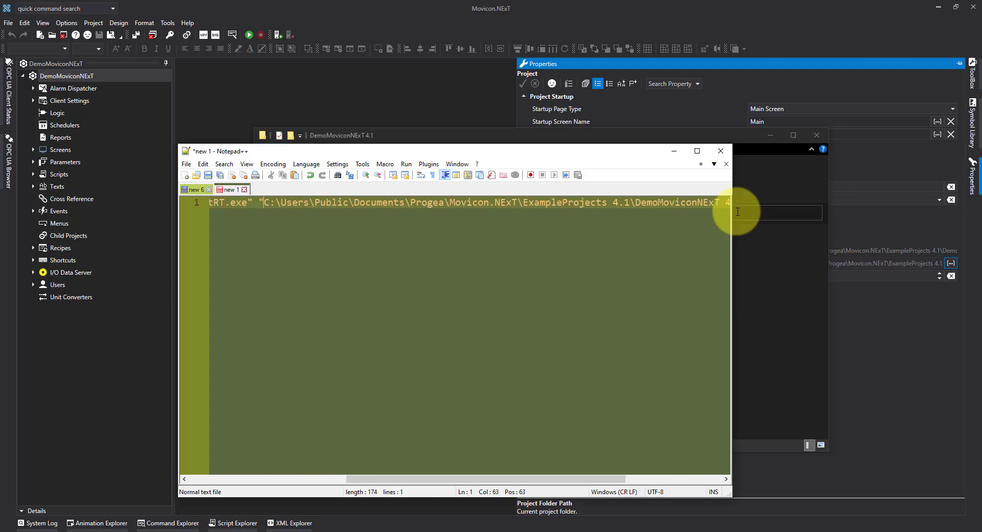
key("Right")
key("Right")
key("Right")
key("Right")
key("Right")
key("Right")
key("Right")
key("Right")
key("Right")
key("Right")
key("Right")
key("Right")
key("Right")
key("Right")
key("Right")
key("Right")
key("Right")
key("Right")
key("Right")
key("Right")
key("Right")
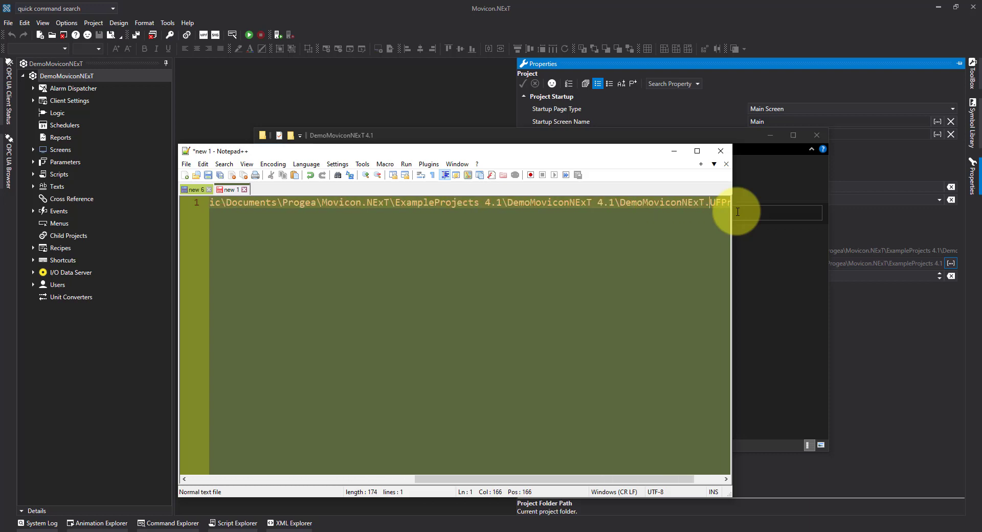
key("Right")
key("Right")
key("Right")
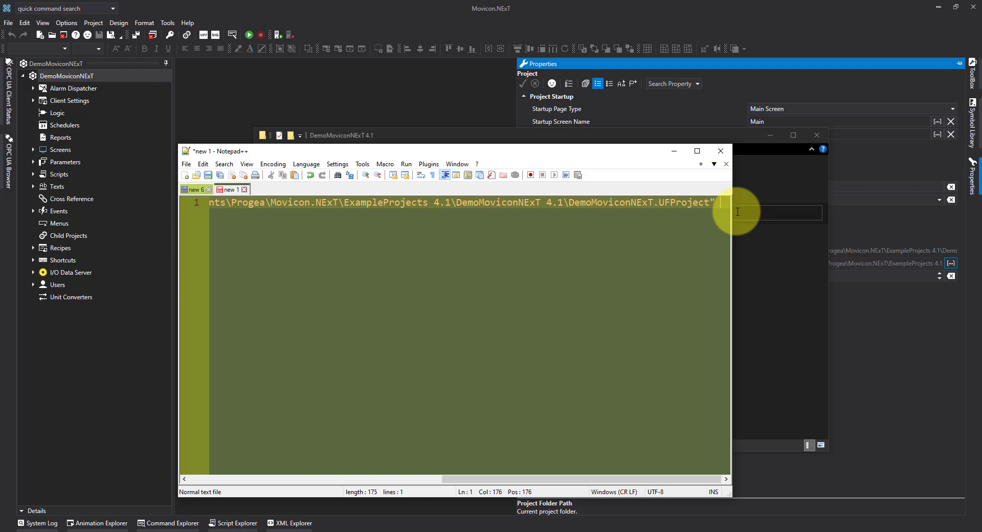
Append the -start option, discarding a trial -client, and select the whole command line
type("start")
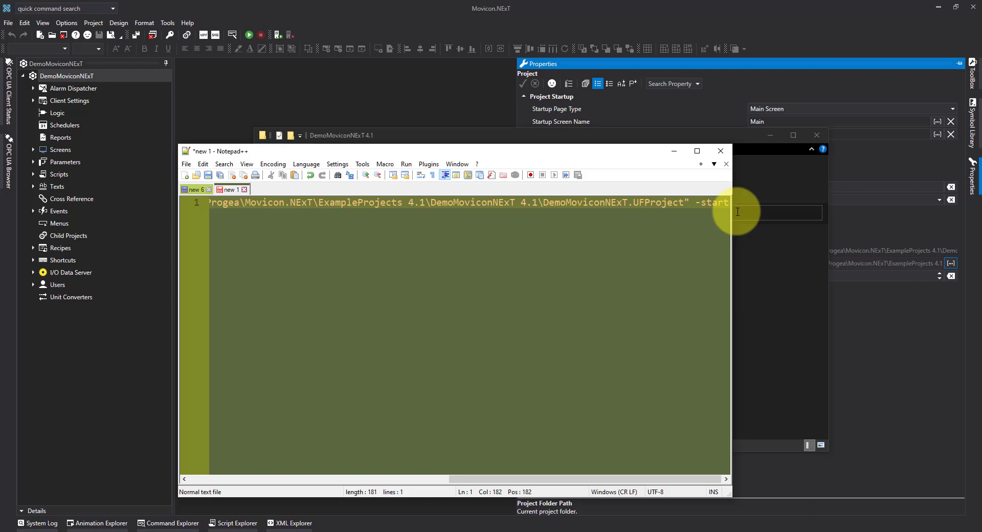
type("-")
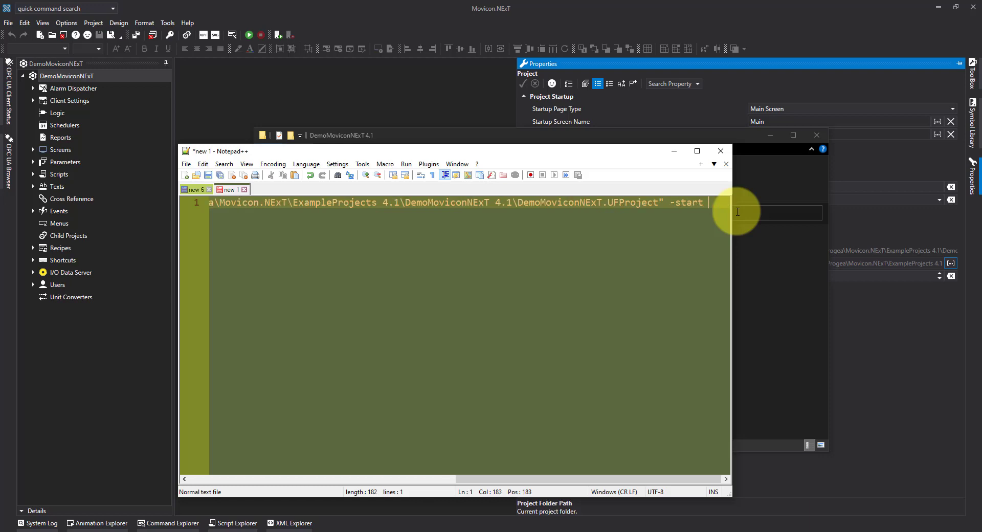
type("cl")
type("ient")
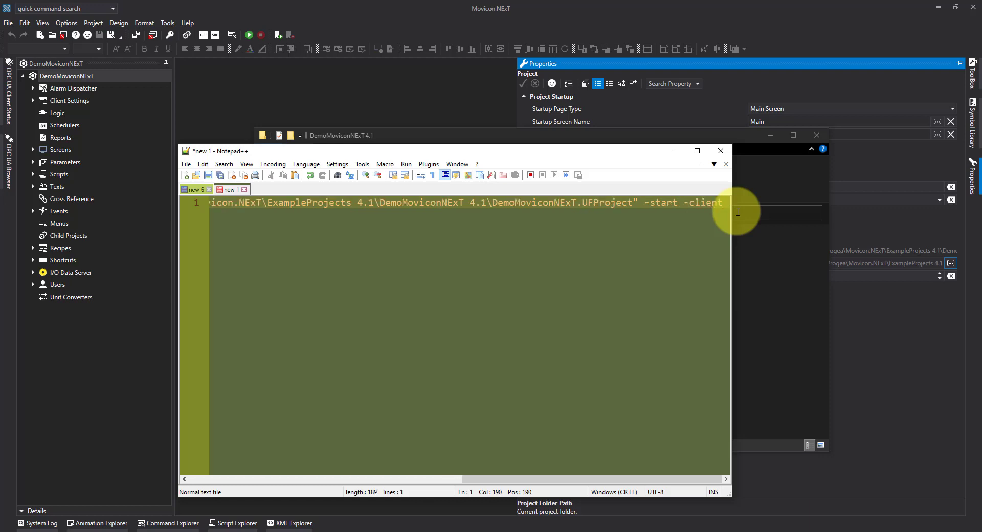
key("BackSpace")
key("BackSpace")
key("BackSpace")
key("BackSpace")
key("BackSpace")
key("BackSpace")
key("BackSpace")
key("ctrl+a")
key("super+d")
Create a desktop shortcut from the pasted command line, keeping the name MoviconNextRT.exe
right_click(313, 188)
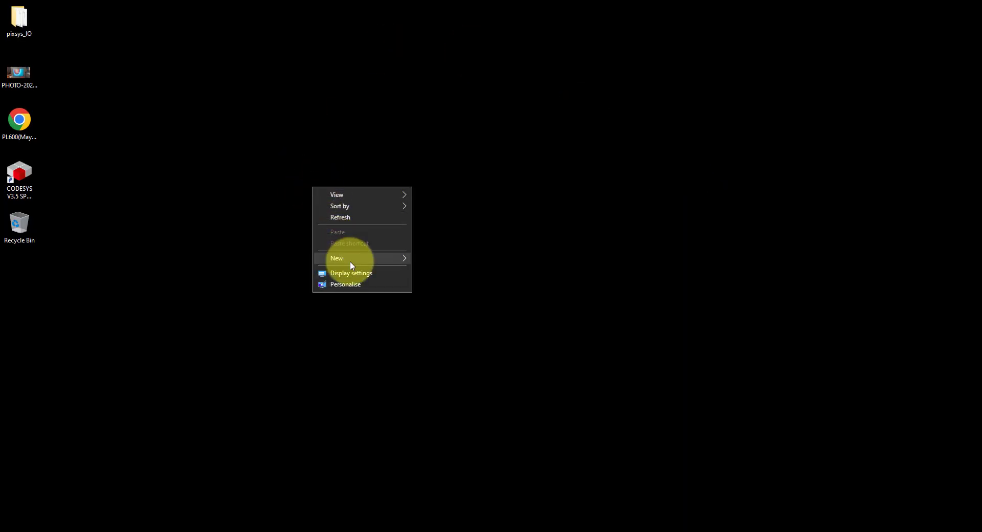
mouse_move(336, 257)
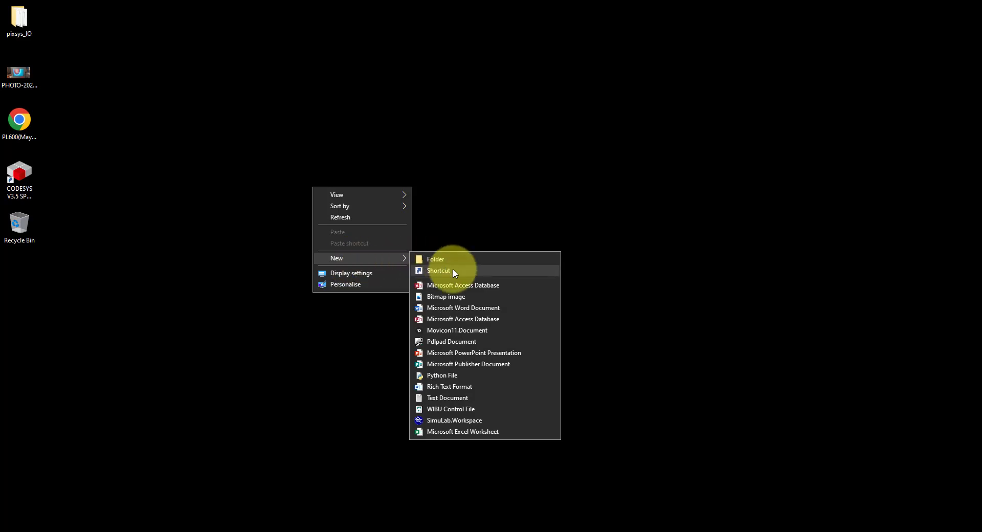
left_click(453, 271)
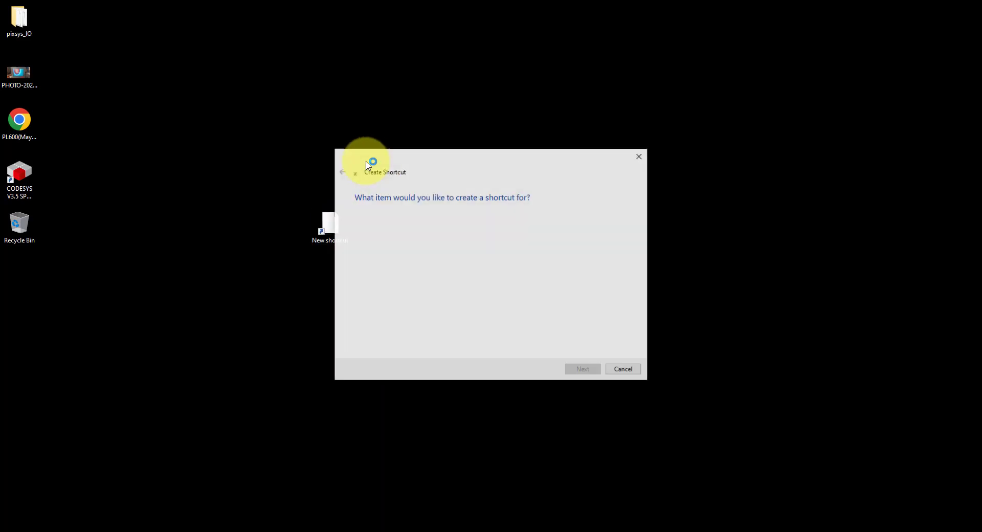
key("ctrl+v")
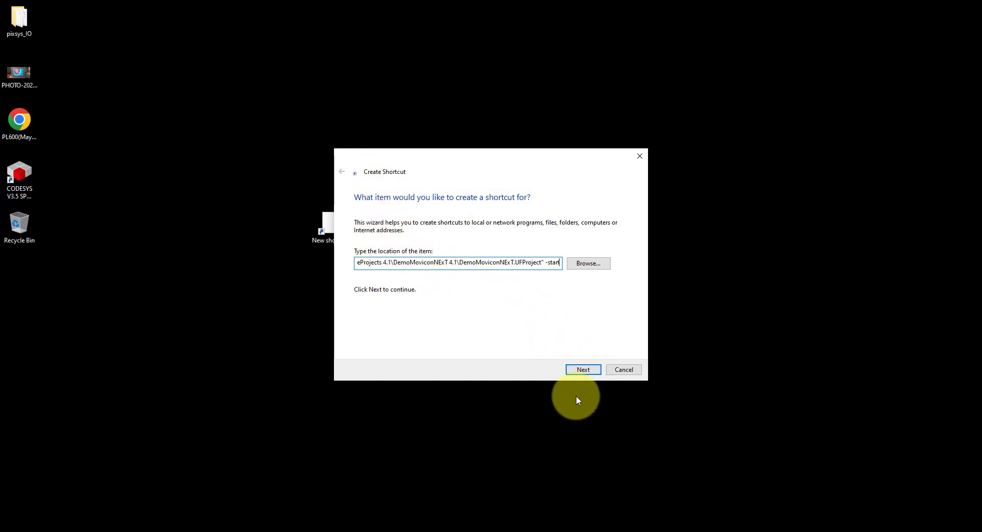
left_click(583, 369)
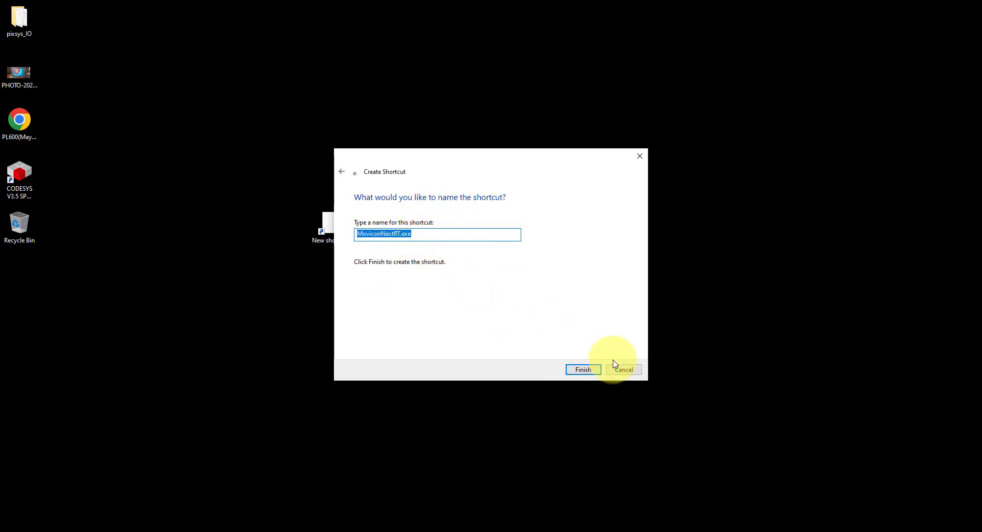
left_click(585, 372)
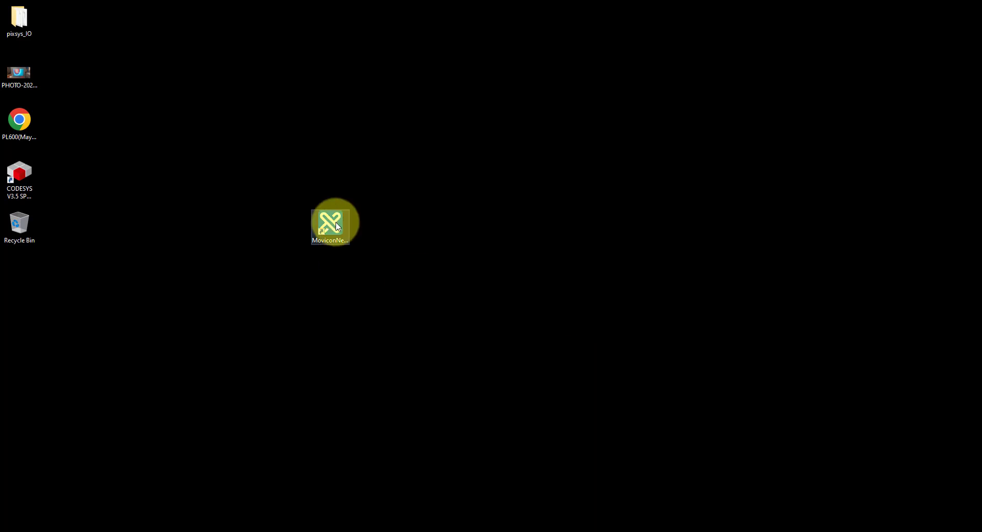
Launch the runtime from the MoviconNextRT.exe shortcut to reach the plant overview screen
double_click(337, 226)
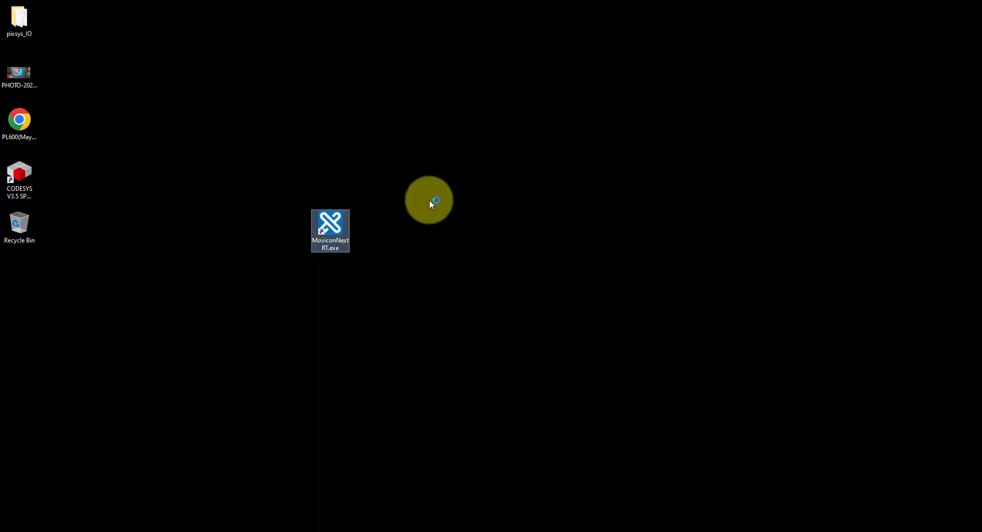
left_click(466, 183)
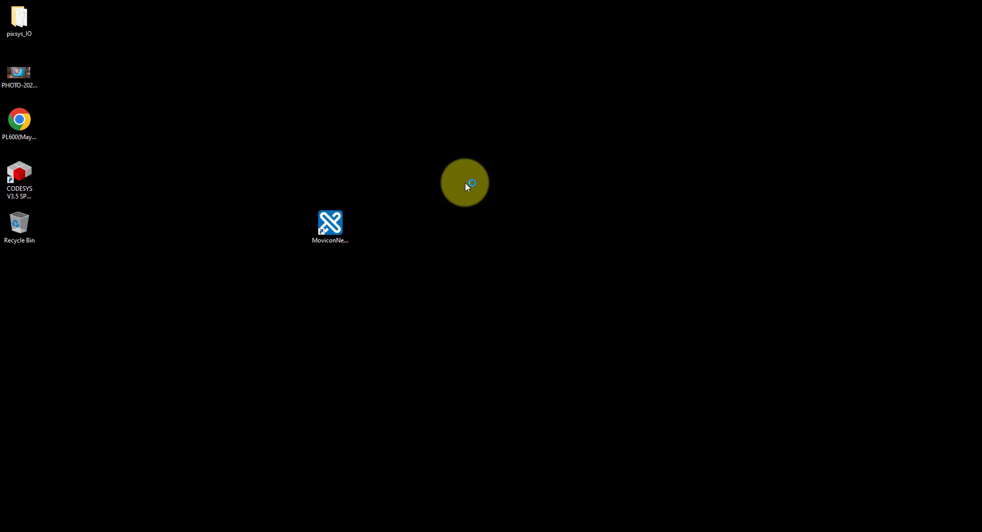